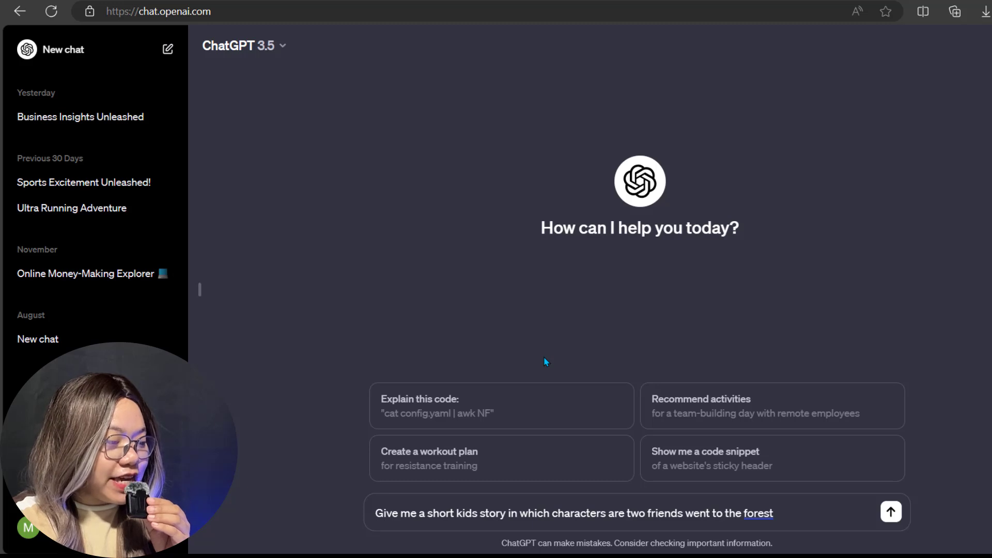
# Ask ChatGPT: "Give me a short kids story in which characters are two friends went to the forest.".
pyautogui.write('.')
pyautogui.tripleClick(790, 519)
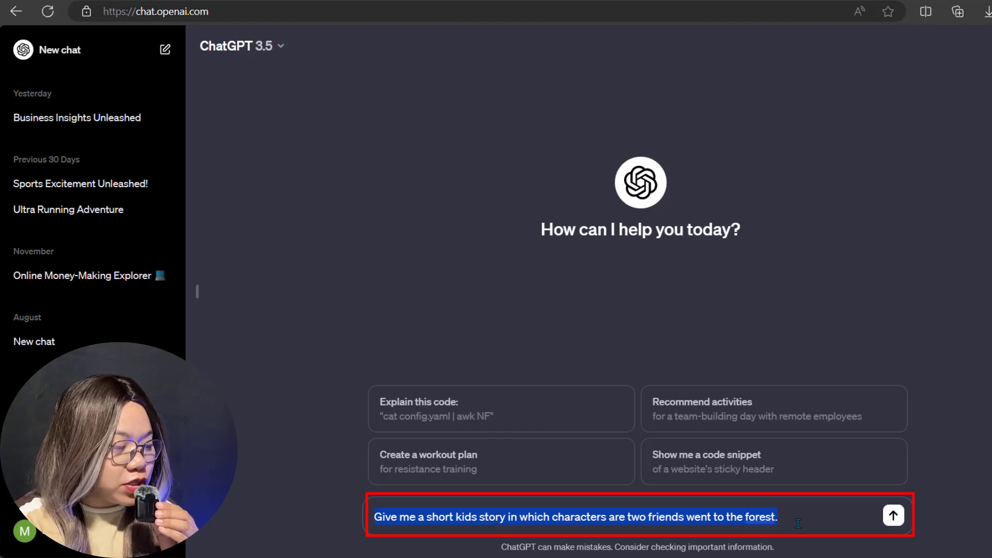
pyautogui.click(798, 523)
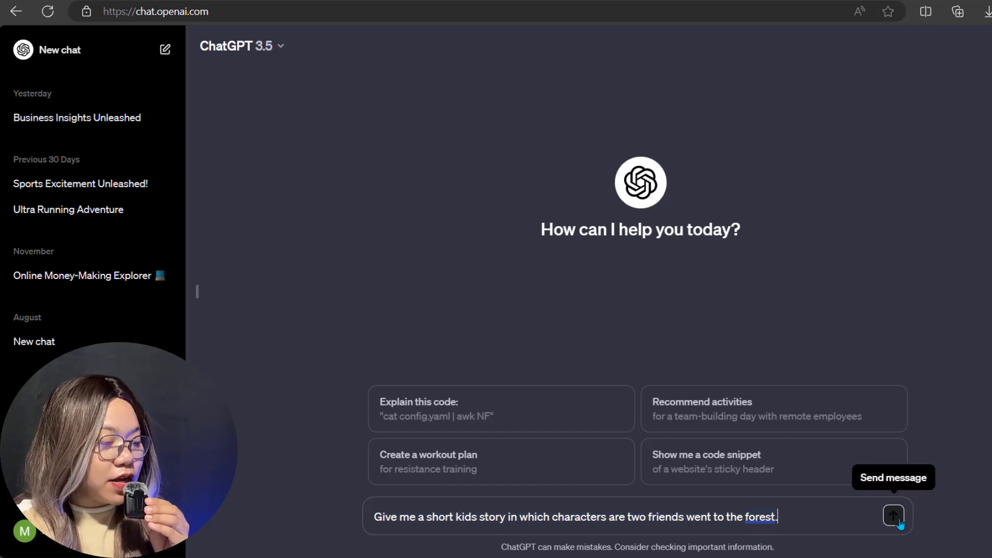
pyautogui.click(894, 516)
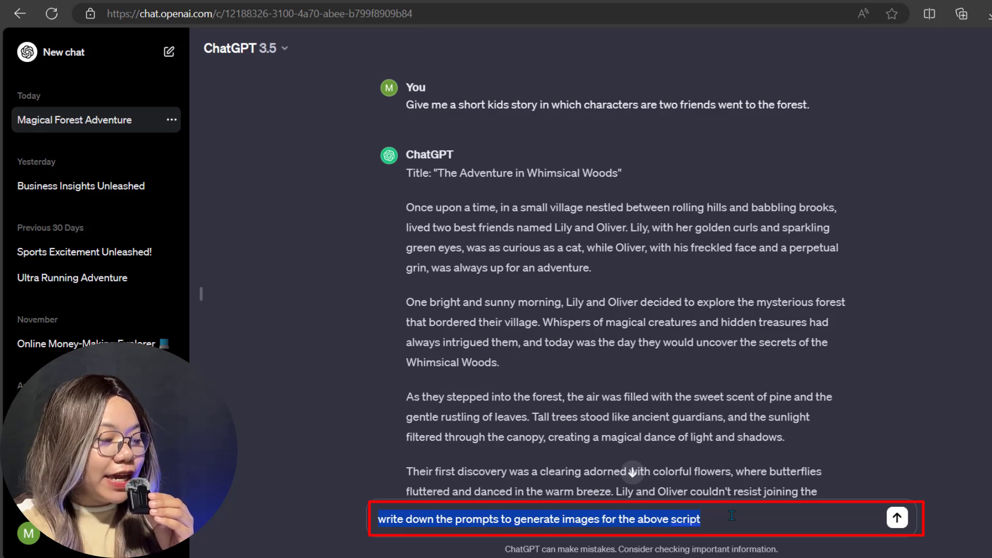
# Submit the request "write down the prompts to generate images for the above script" and go through the generated prompts.
pyautogui.click(898, 520)
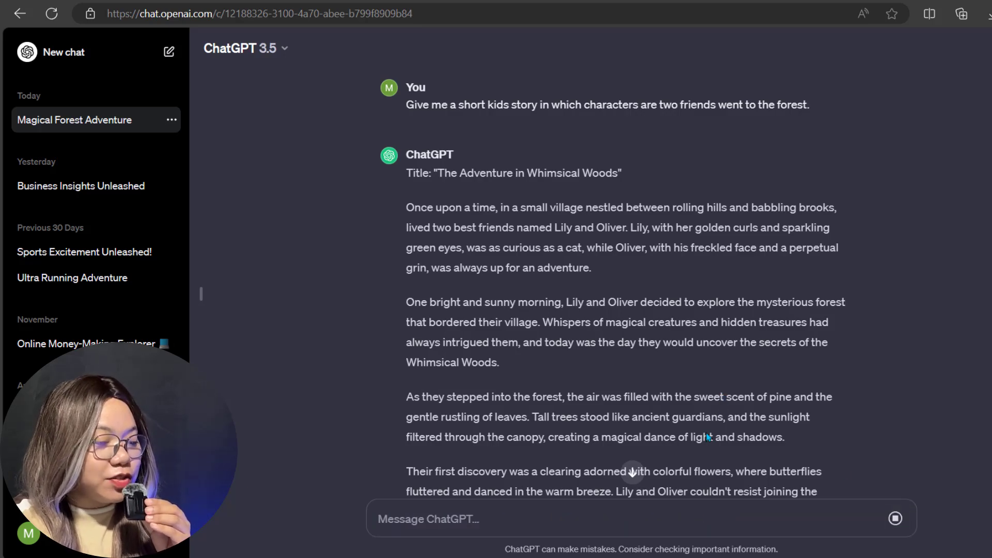
pyautogui.click(631, 472)
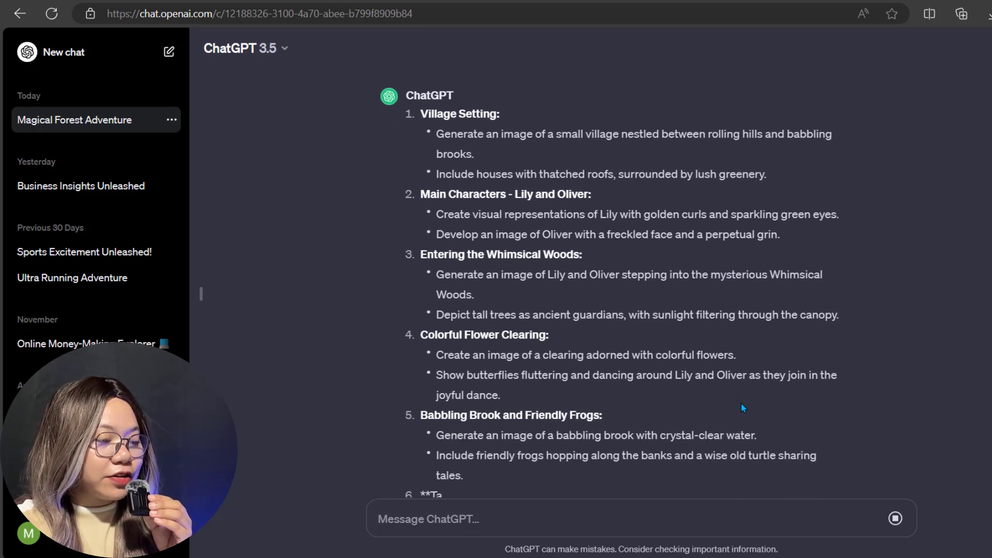
pyautogui.scroll(5, 540, 190)
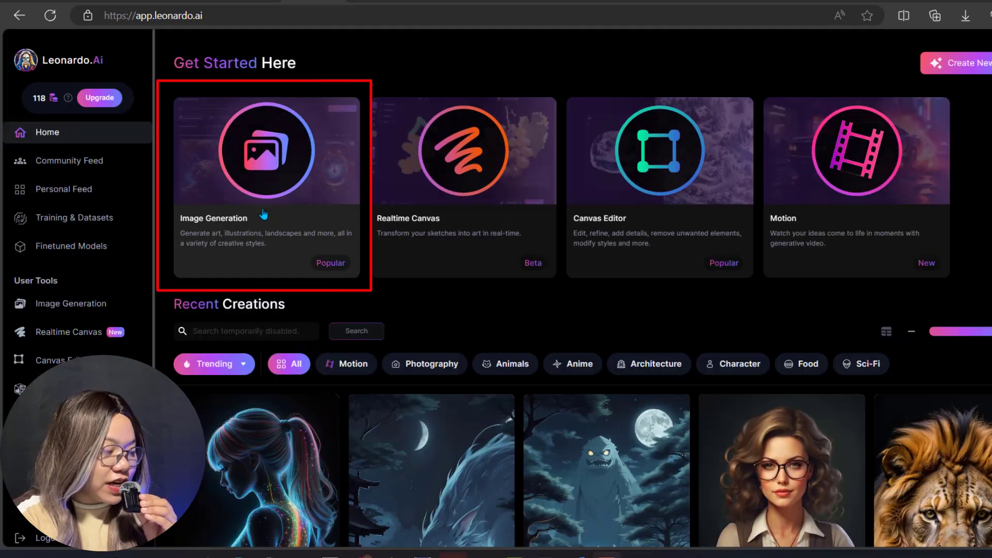
# Switch to Leonardo.Ai, open the Image Generation tool and toggle Prompt Magic.
pyautogui.click(266, 222)
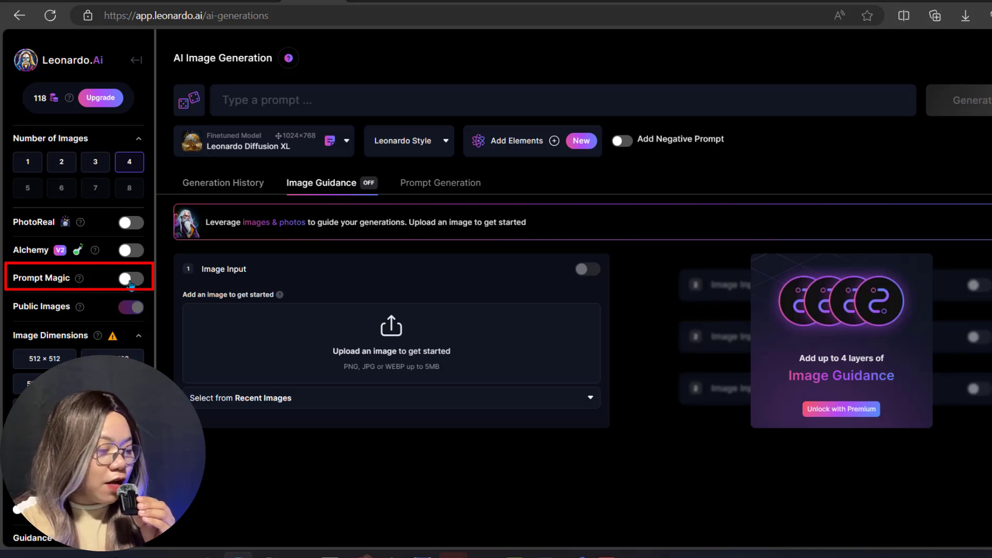
pyautogui.click(131, 279)
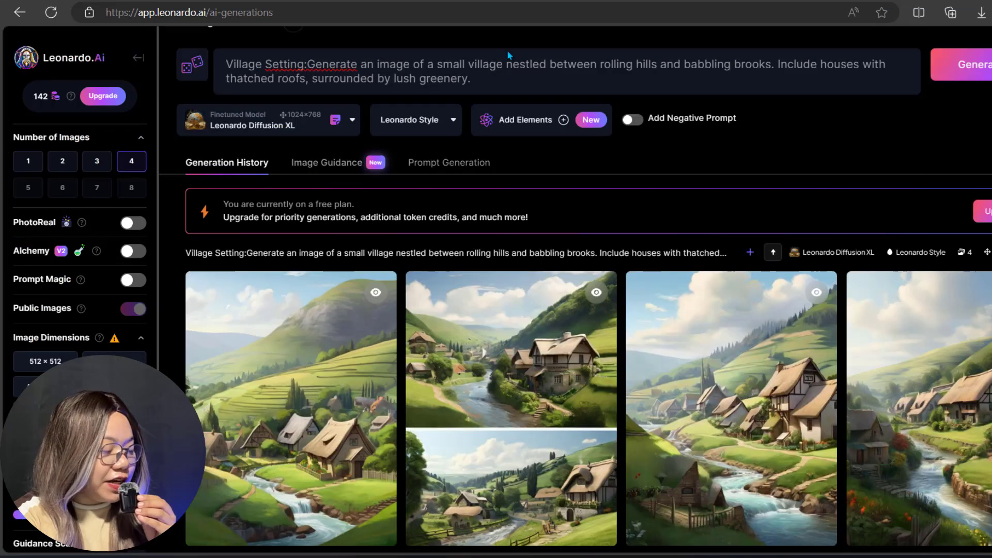
# Replace the village prompt with the "Main Characters - Lily and Oliver" prompt and generate its images with Leonardo Diffusion XL.
pyautogui.click(506, 51)
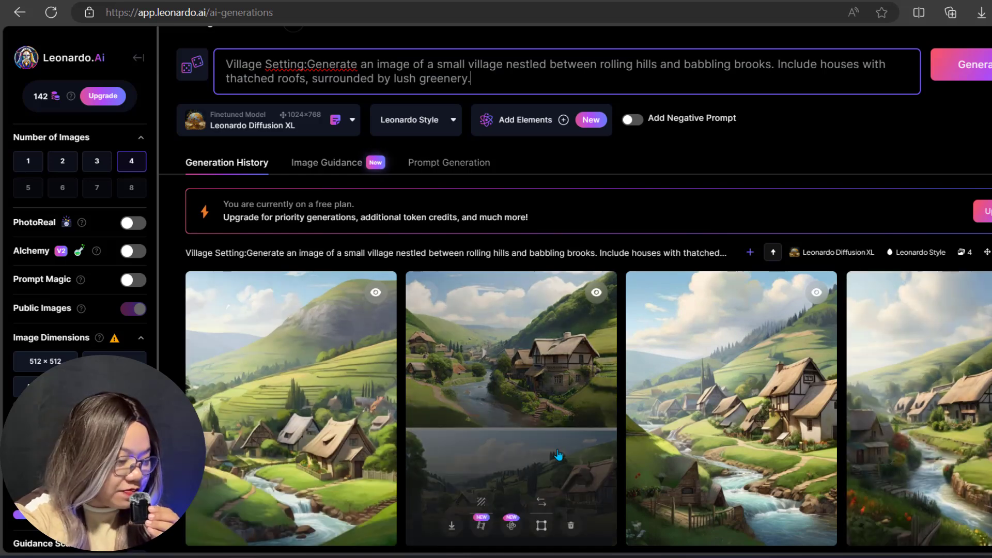
pyautogui.click(557, 397)
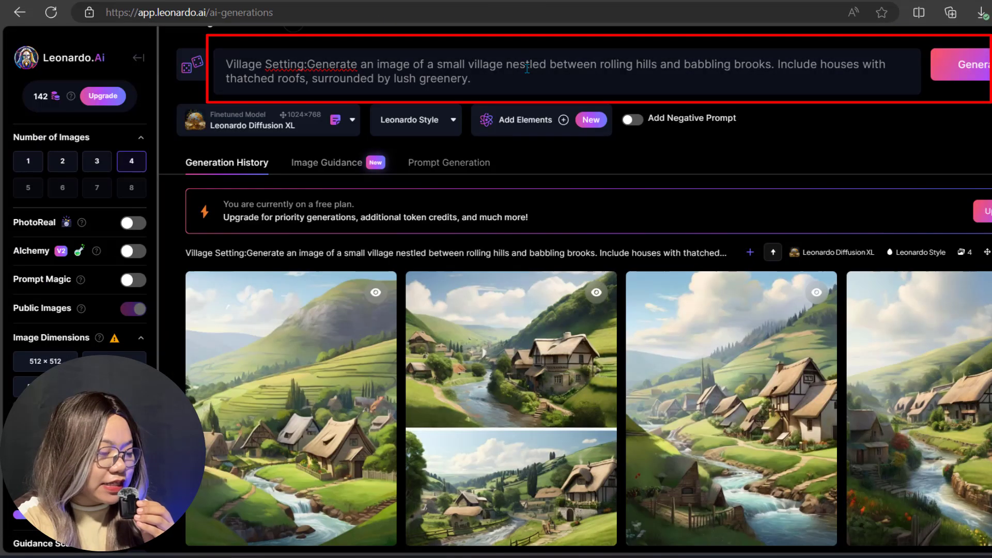
pyautogui.hotkey('ctrl', 'a')
pyautogui.write('Main Characters - Lily and Oliver:Create visual representations of Lily with golden curls and sparkling green eyes.Develop an image of Oliver with a freckled face and a perpetual grin.')
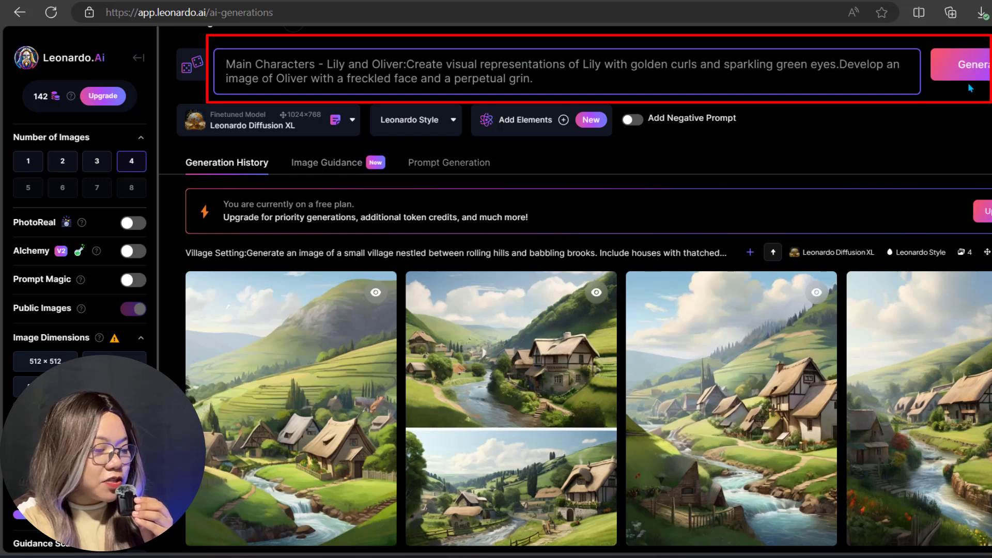
pyautogui.click(963, 67)
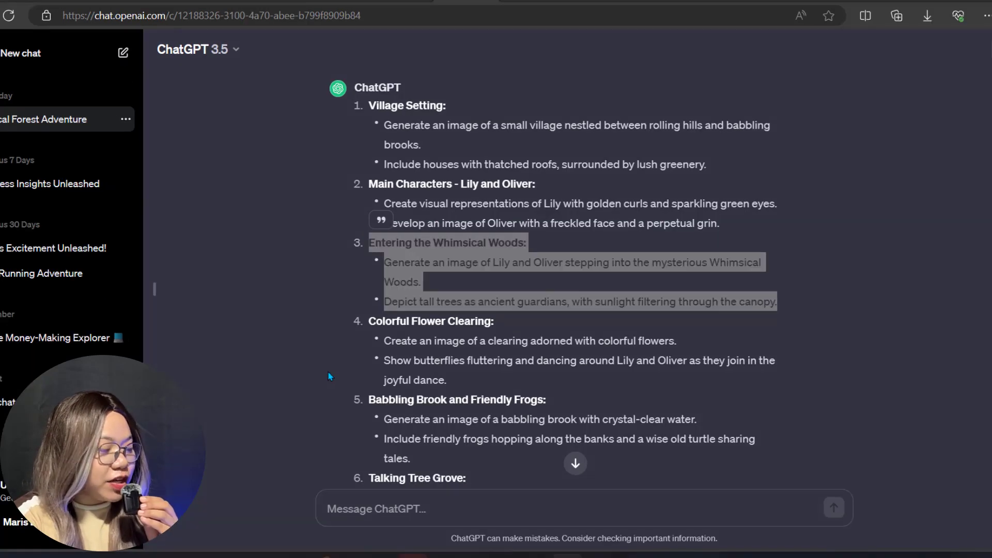
pyautogui.click(433, 247)
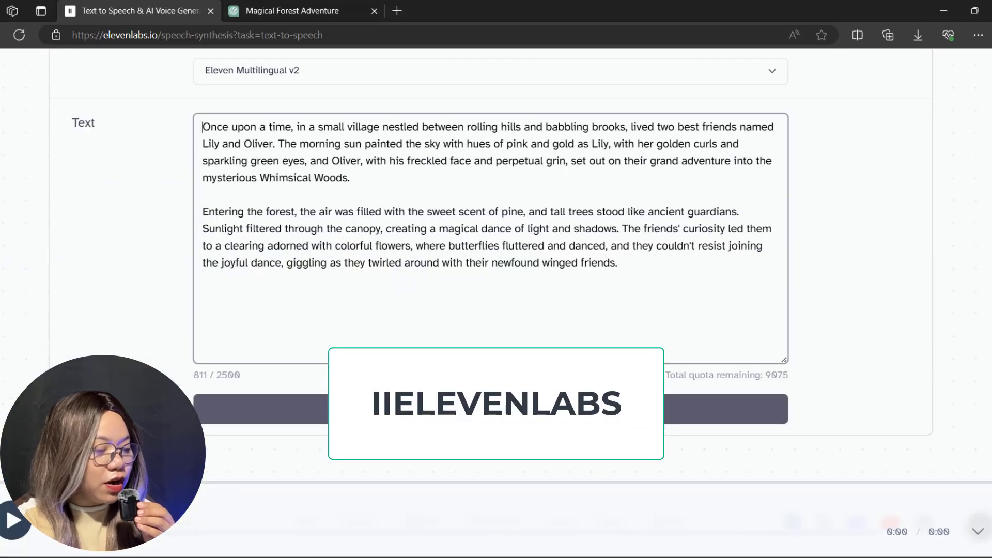
# Switch to ElevenLabs and generate speech from the two-paragraph story text with the Eleven Multilingual v2 model.
pyautogui.click(485, 421)
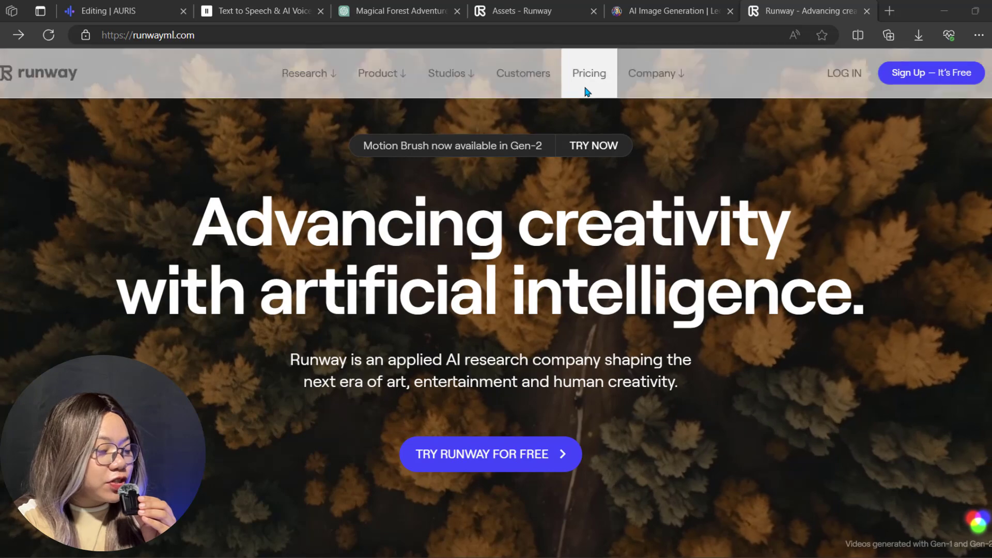
# Switch to Runway's website and review the monthly prices and features of its pricing plans.
pyautogui.click(588, 84)
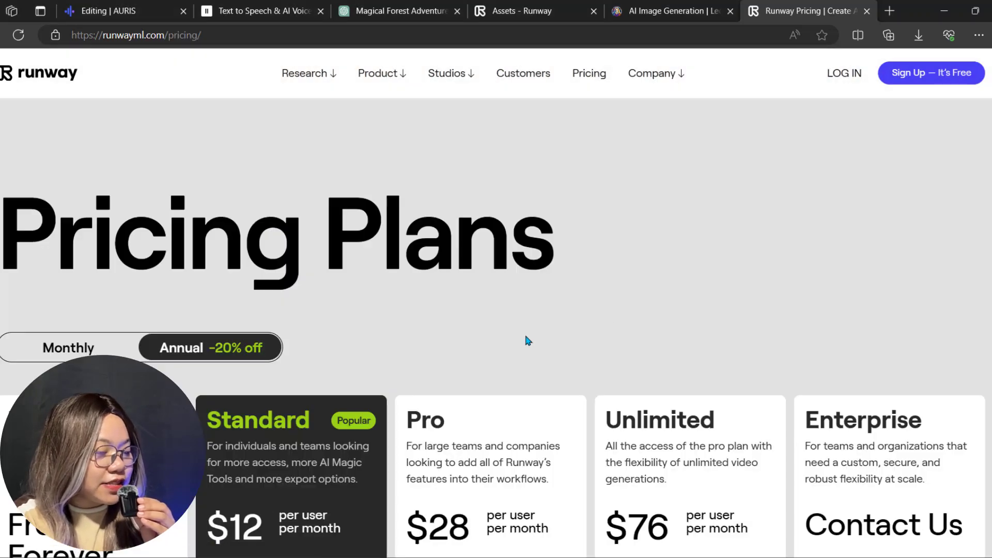
pyautogui.click(80, 353)
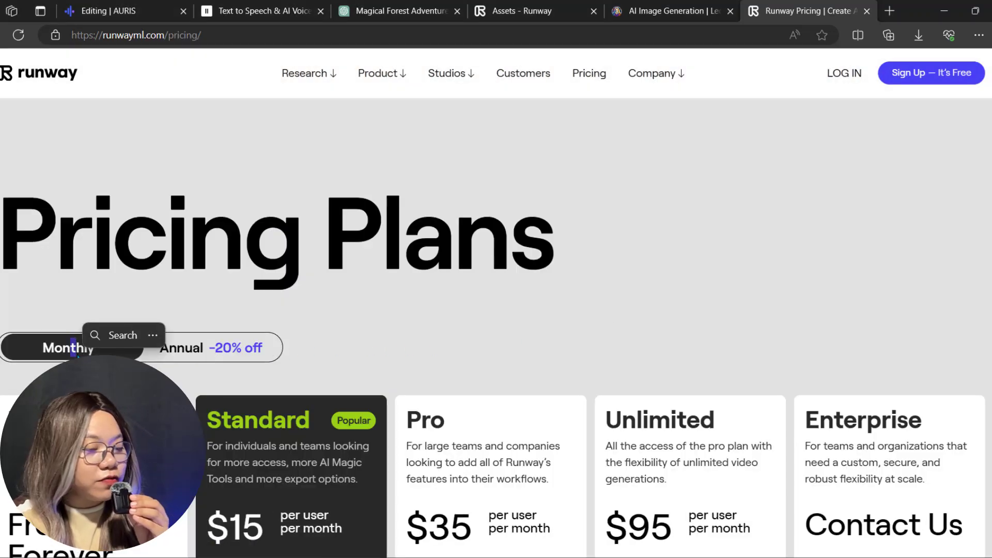
pyautogui.scroll(-3, 80, 352)
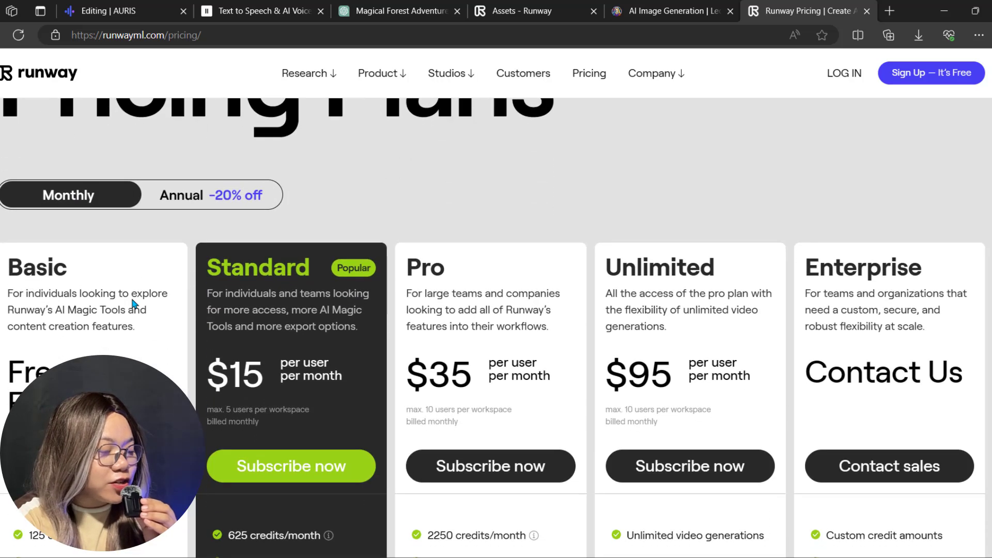
pyautogui.scroll(-2, 129, 289)
pyautogui.scroll(-1, 118, 212)
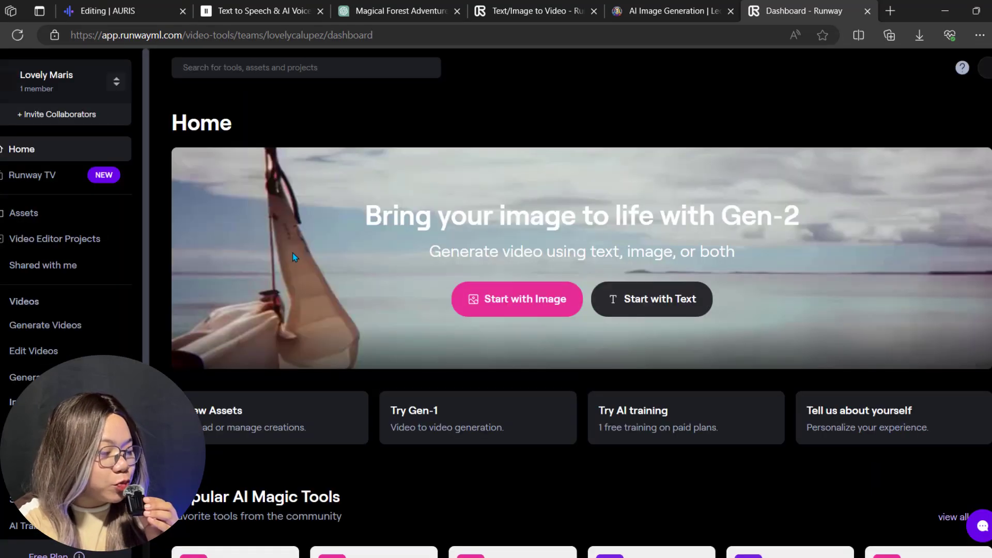
# Open the Gen-2 Text/Image to Video tool from Runway's popular AI Magic Tools and go through its welcome tips.
pyautogui.scroll(-5, 399, 281)
pyautogui.scroll(-1, 522, 317)
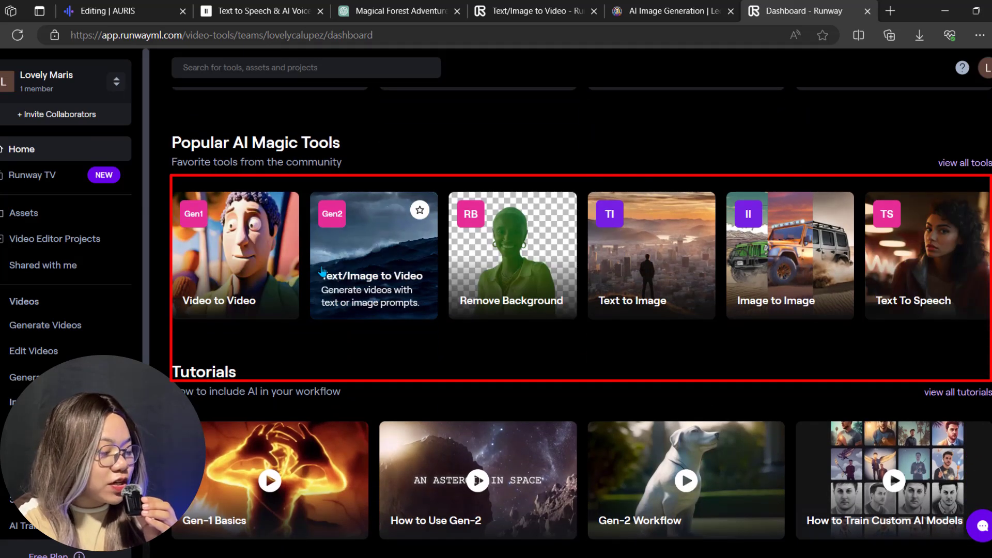
pyautogui.scroll(1, 357, 357)
pyautogui.moveTo(357, 357)
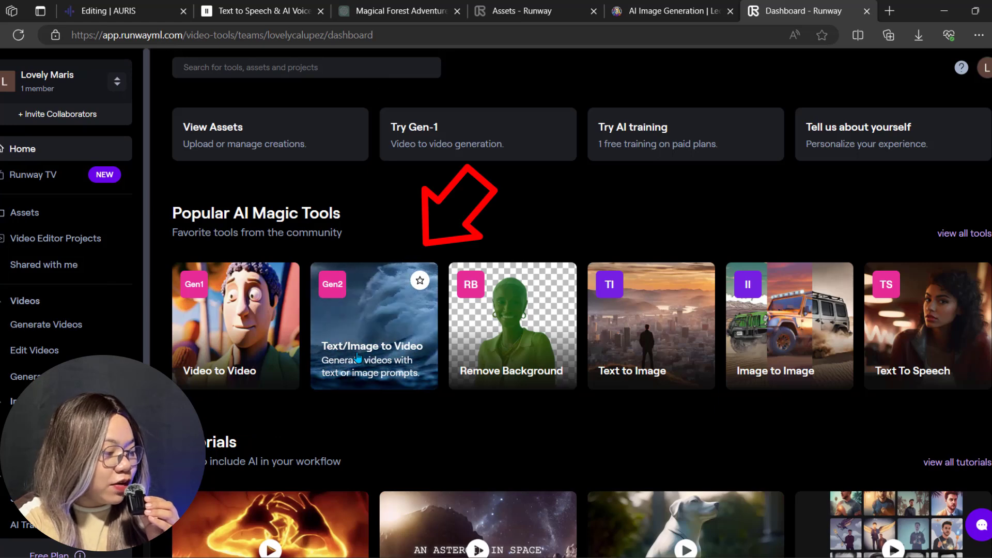
pyautogui.click(357, 357)
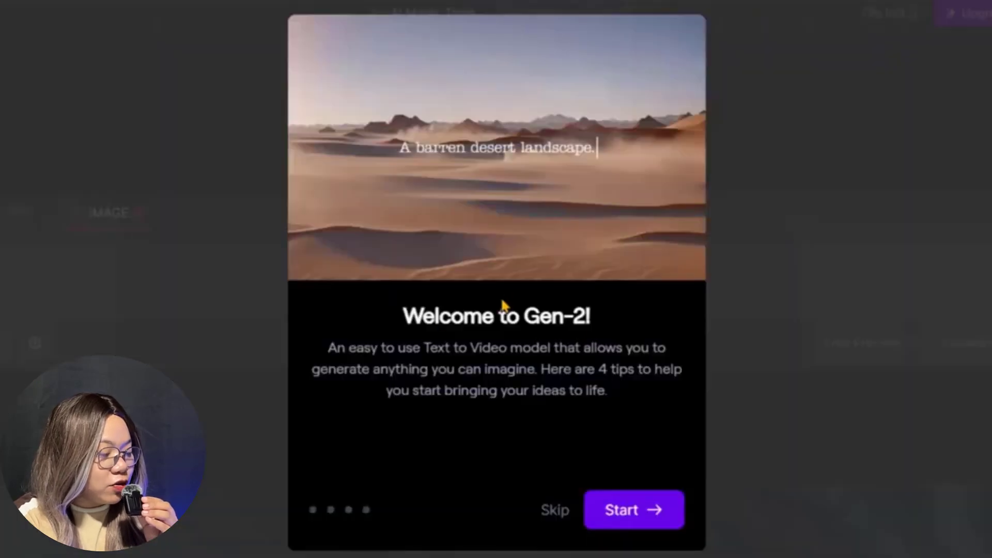
pyautogui.click(625, 511)
pyautogui.click(625, 511)
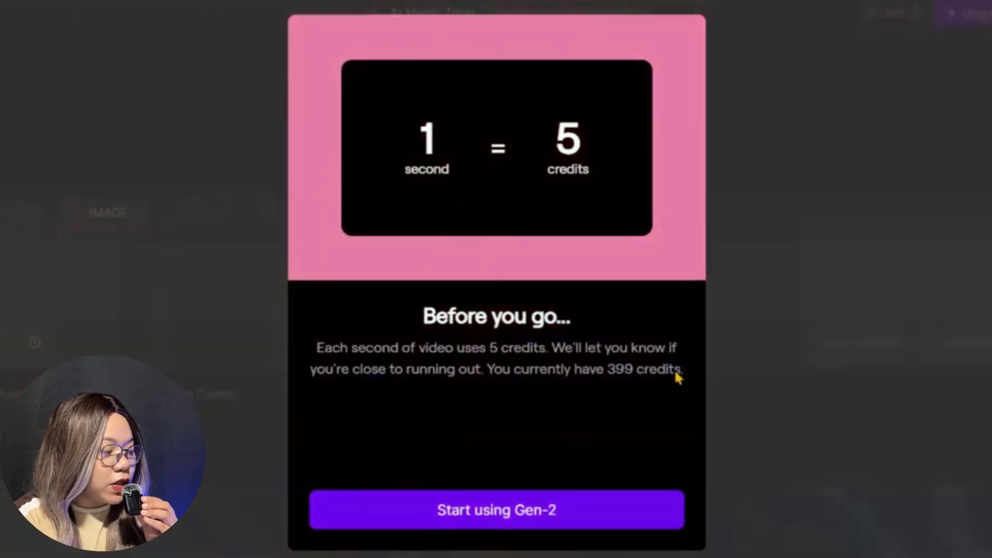
pyautogui.click(527, 522)
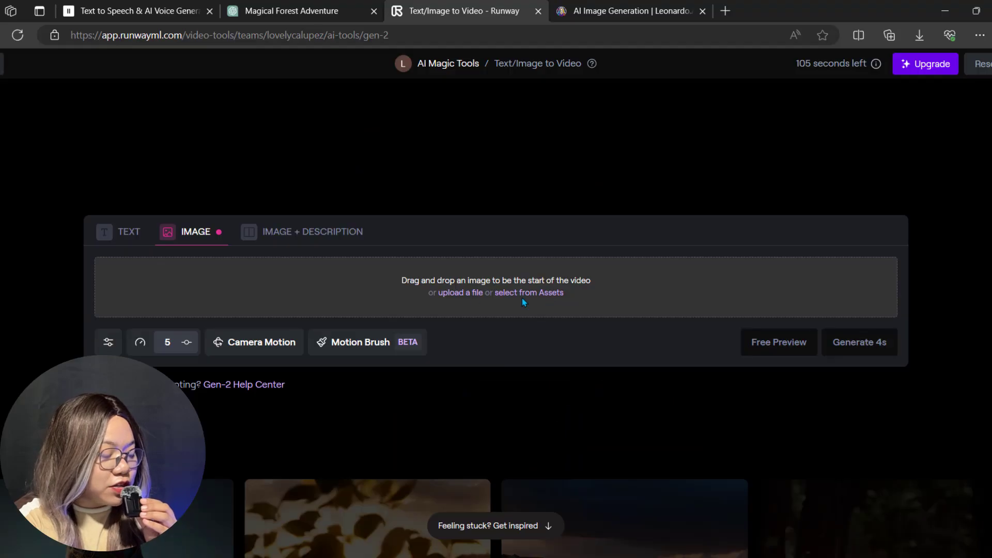
# Upload today's landscape Village Setting image from the Downloads subfolder and generate a 4-second video from it.
pyautogui.click(454, 293)
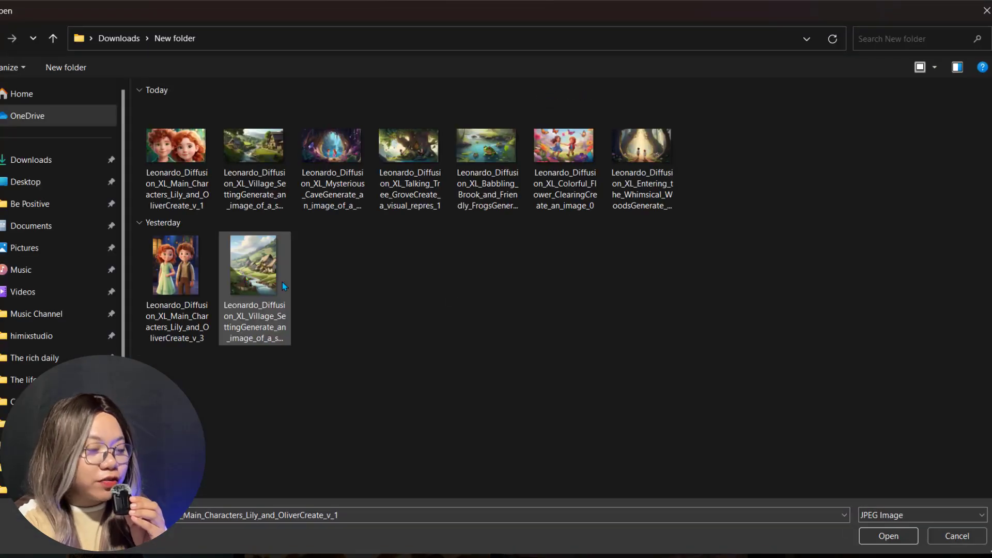
pyautogui.doubleClick(253, 150)
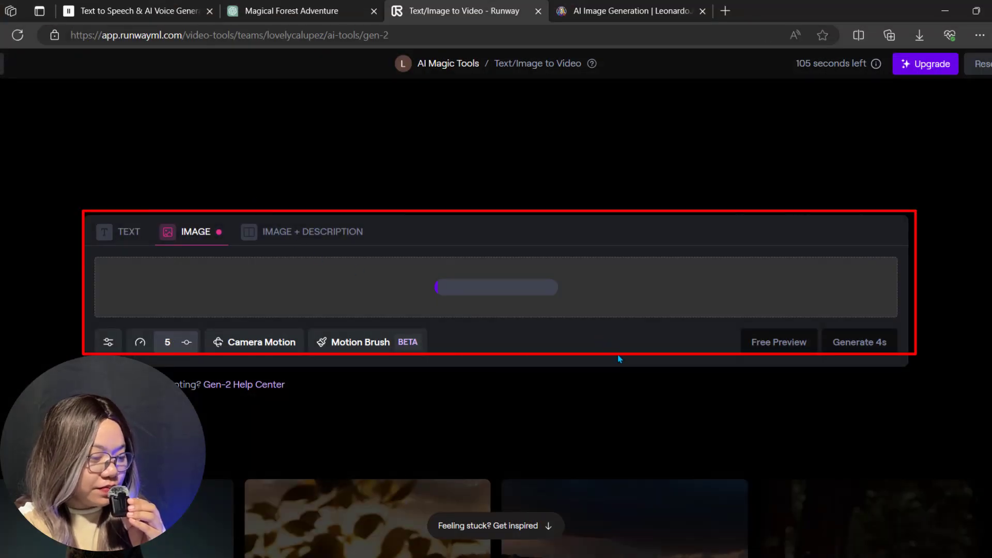
pyautogui.click(866, 347)
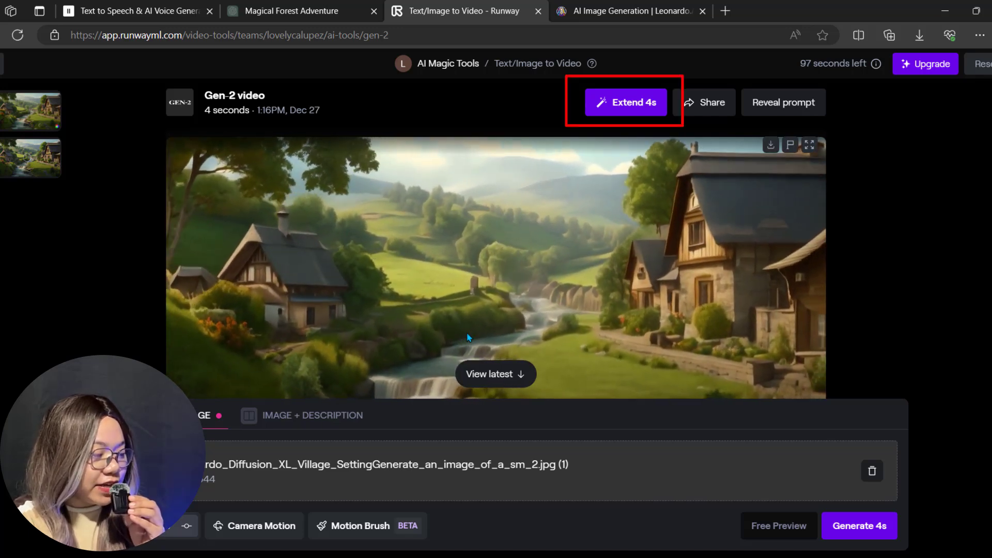
# Extend the generated village video by 4 seconds.
pyautogui.click(626, 102)
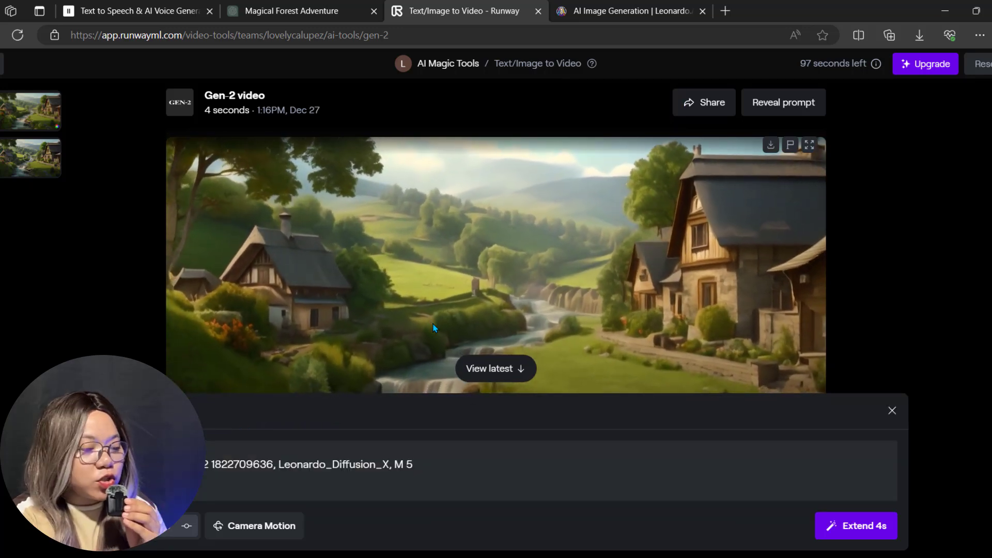
pyautogui.click(855, 525)
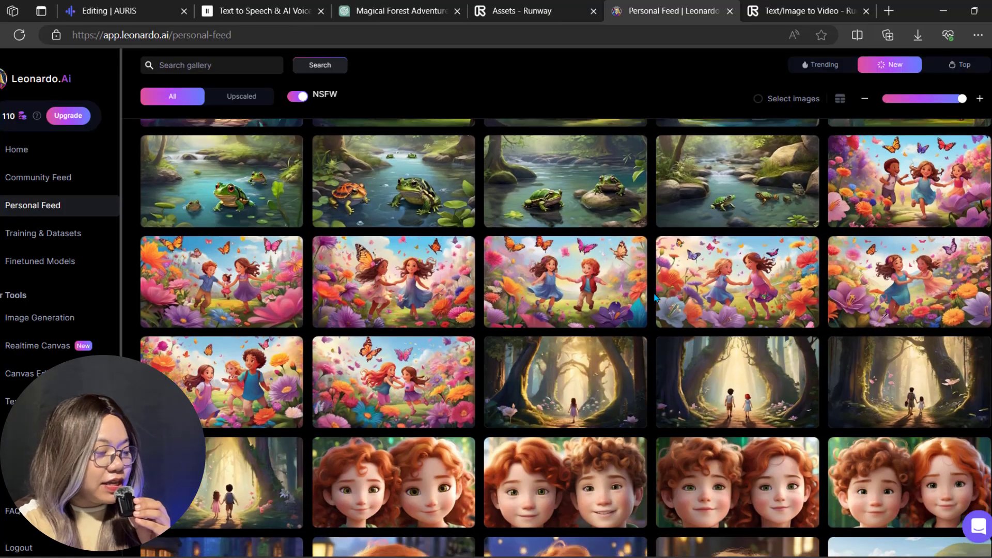
# Switch to Leonardo.Ai and browse the personal feed for the generated character and village images.
pyautogui.scroll(-5, 652, 294)
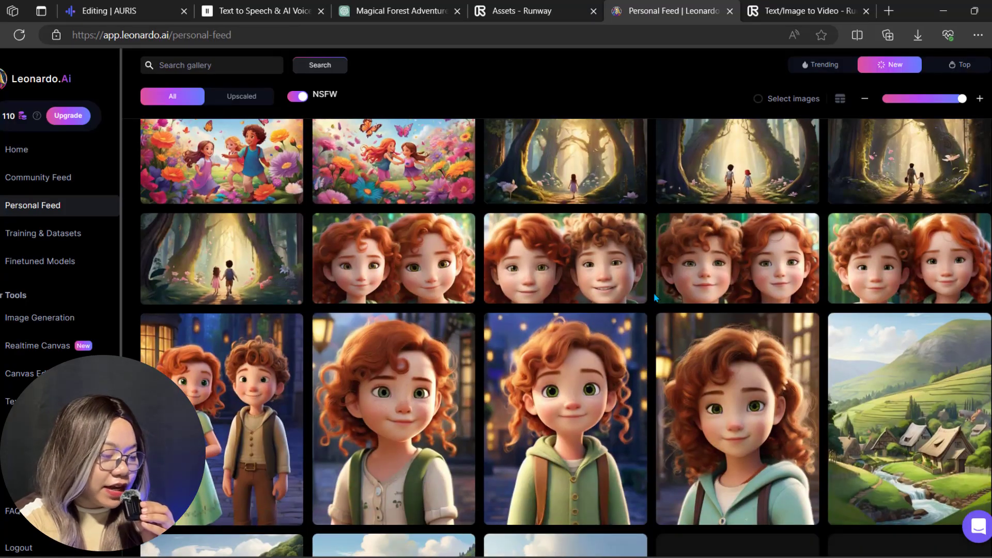
pyautogui.scroll(-1, 652, 294)
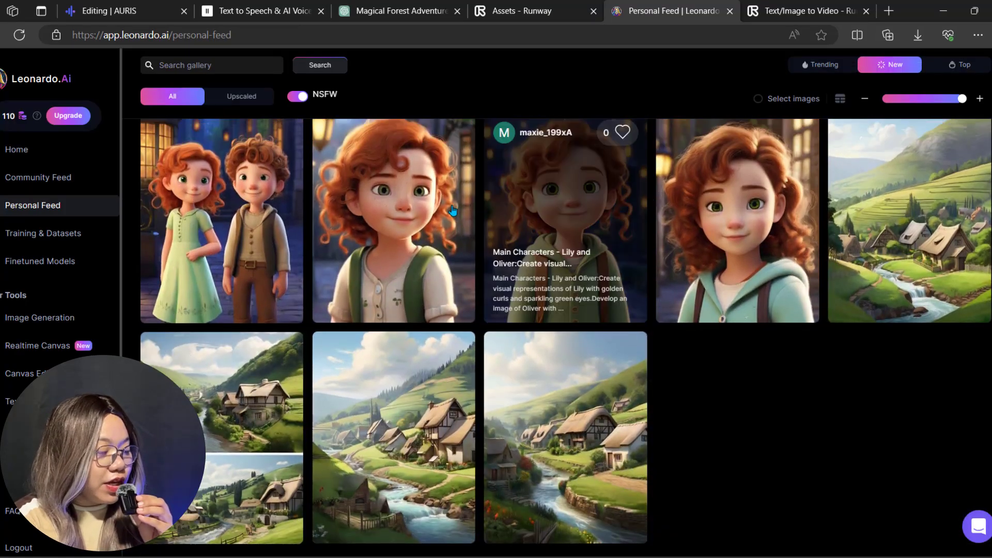